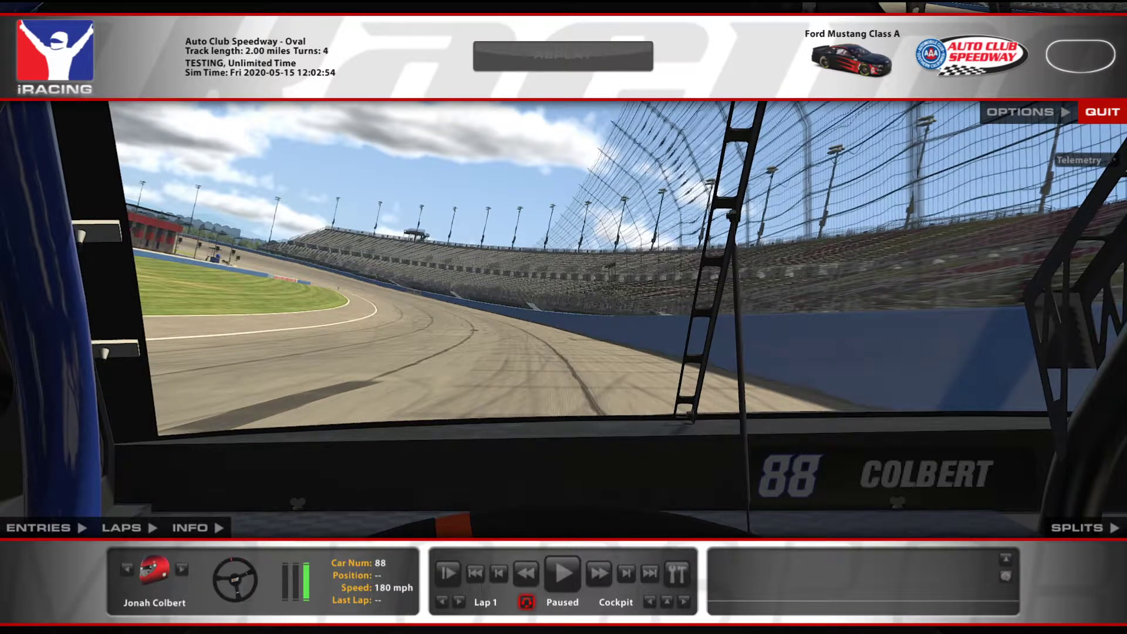
Switch to Discord and bring up the Game Activity settings
key("alt+Tab")
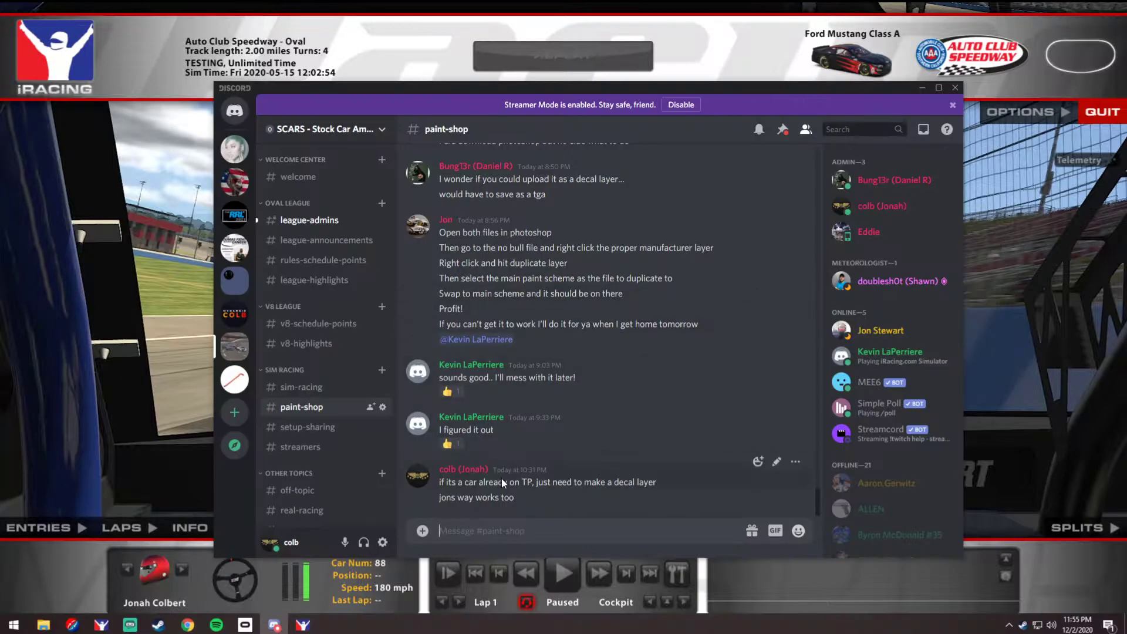
left_click(381, 545)
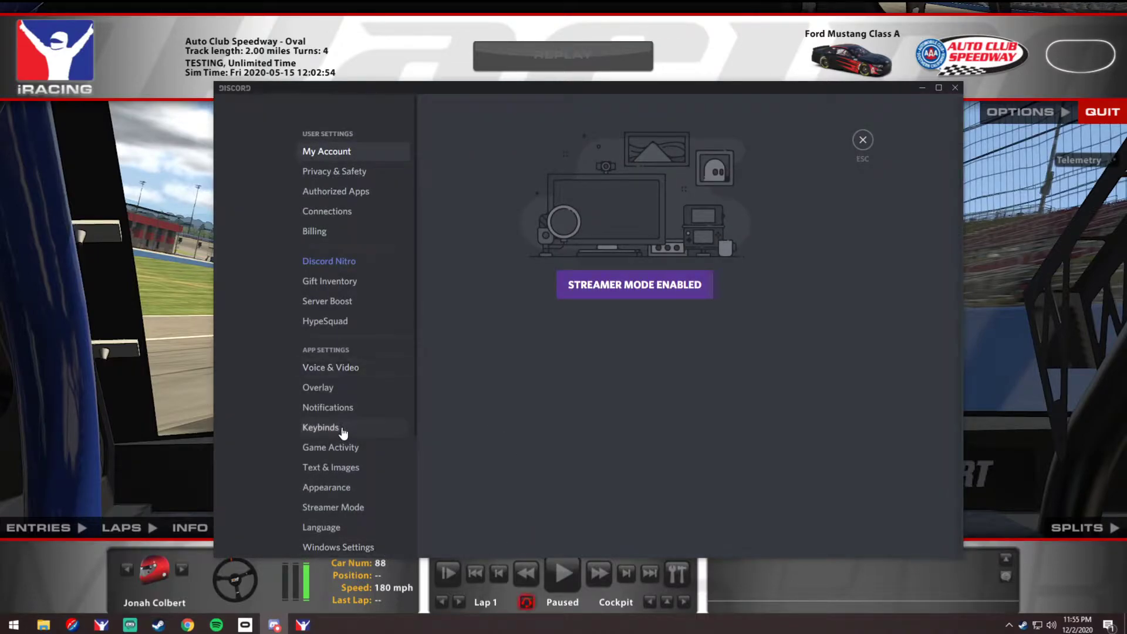
left_click(352, 451)
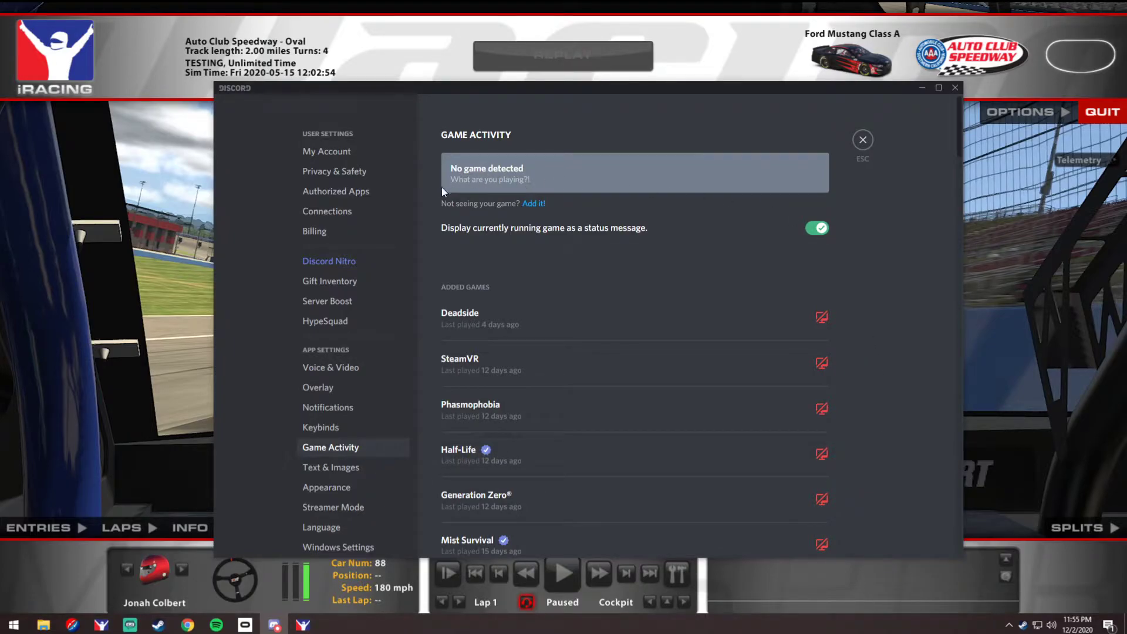
Add iRacing as a recognised game, enable its overlay, and return to the chat
left_click(534, 204)
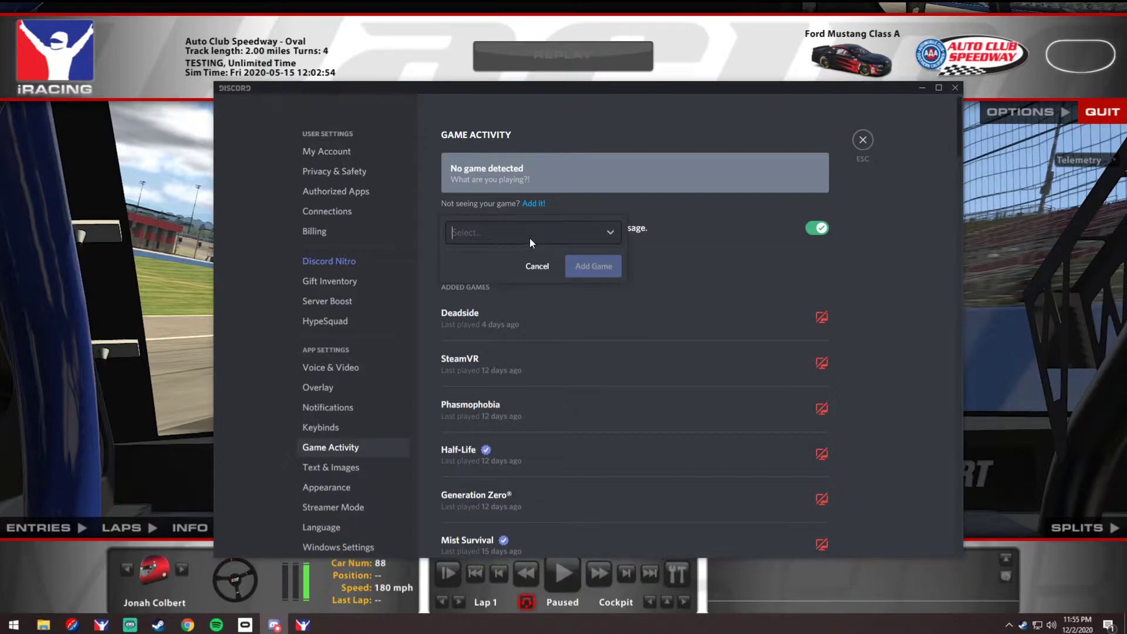
type("ir")
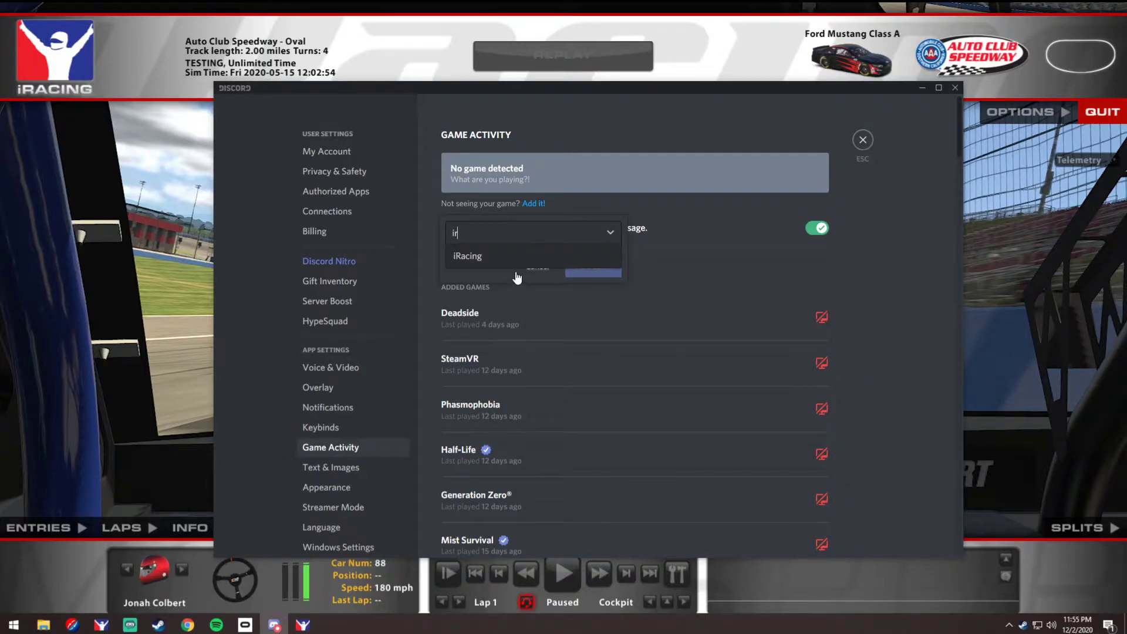
left_click(467, 255)
left_click(604, 267)
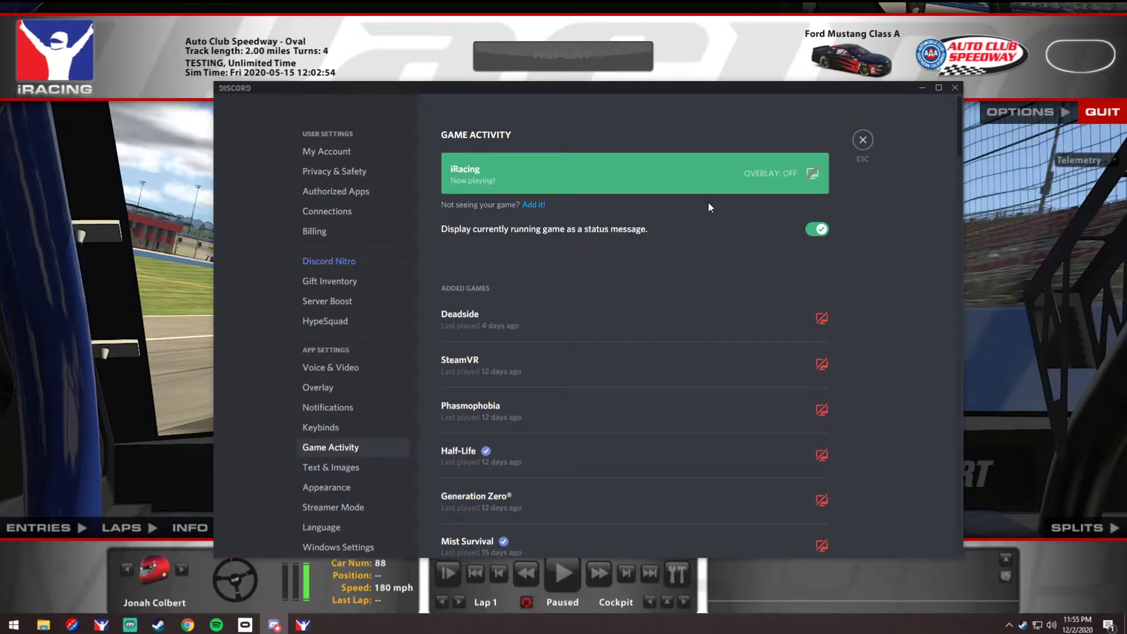
left_click(810, 178)
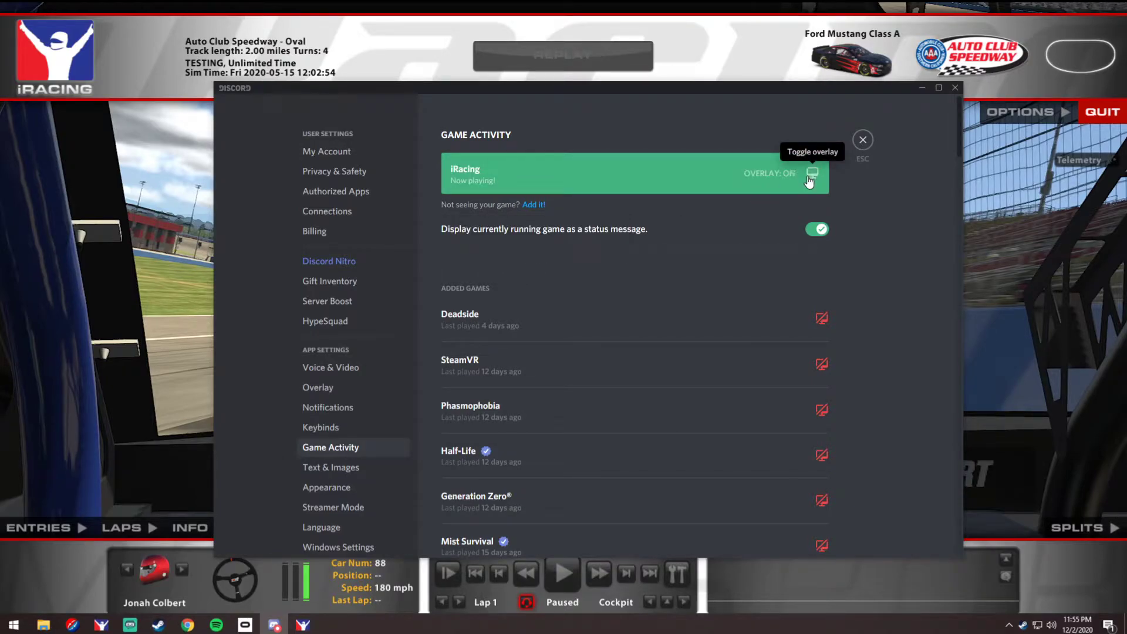
left_click(863, 139)
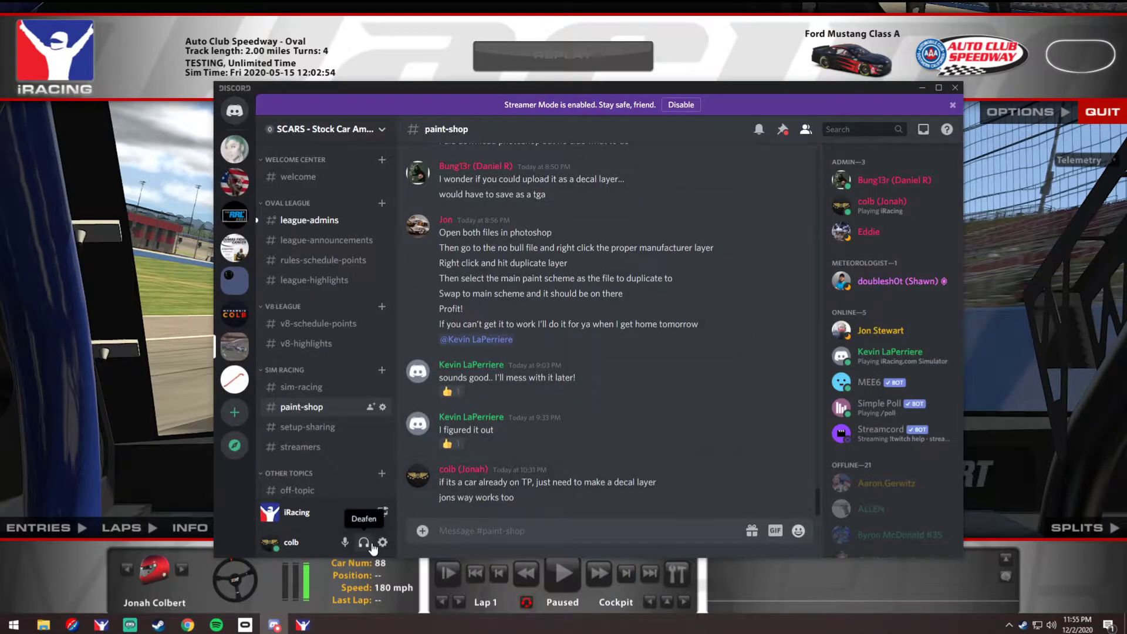
Make sure Enable in-game overlay is switched on in the Overlay settings
left_click(389, 535)
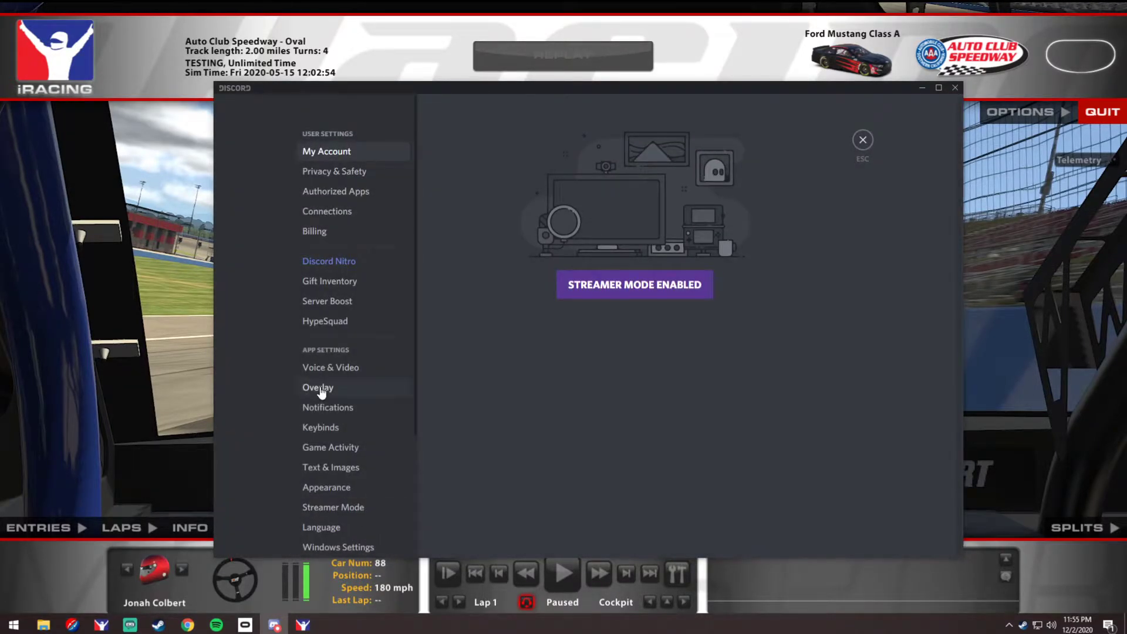
left_click(320, 388)
left_click(614, 179)
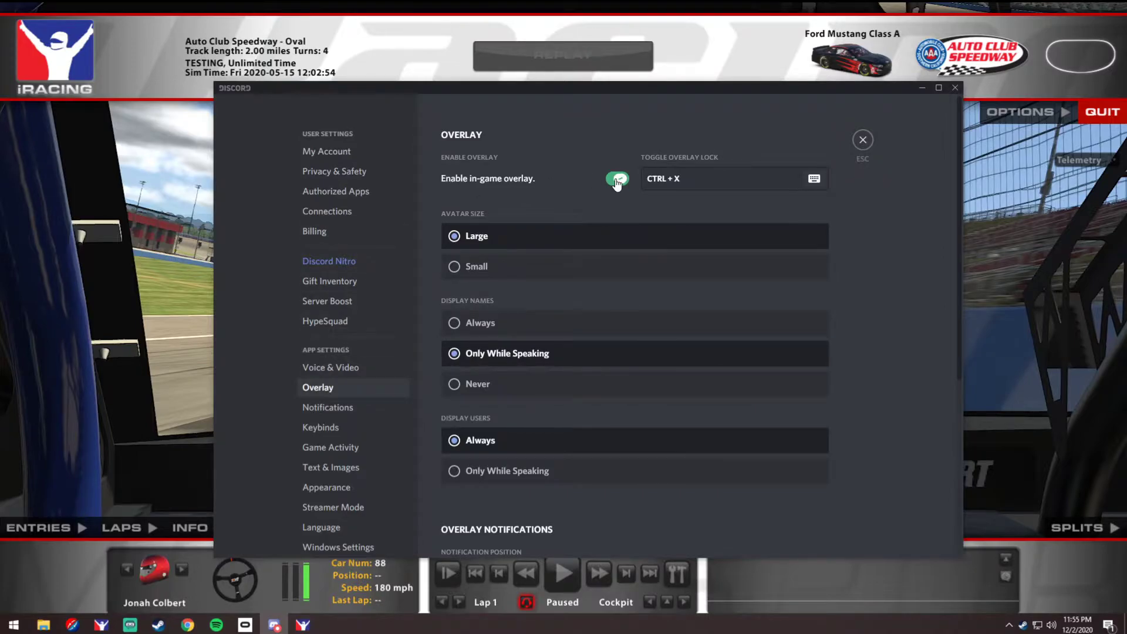
left_click(616, 179)
Review the overlay notification options, set top left, and close settings
scroll(473, 443, "down", 4)
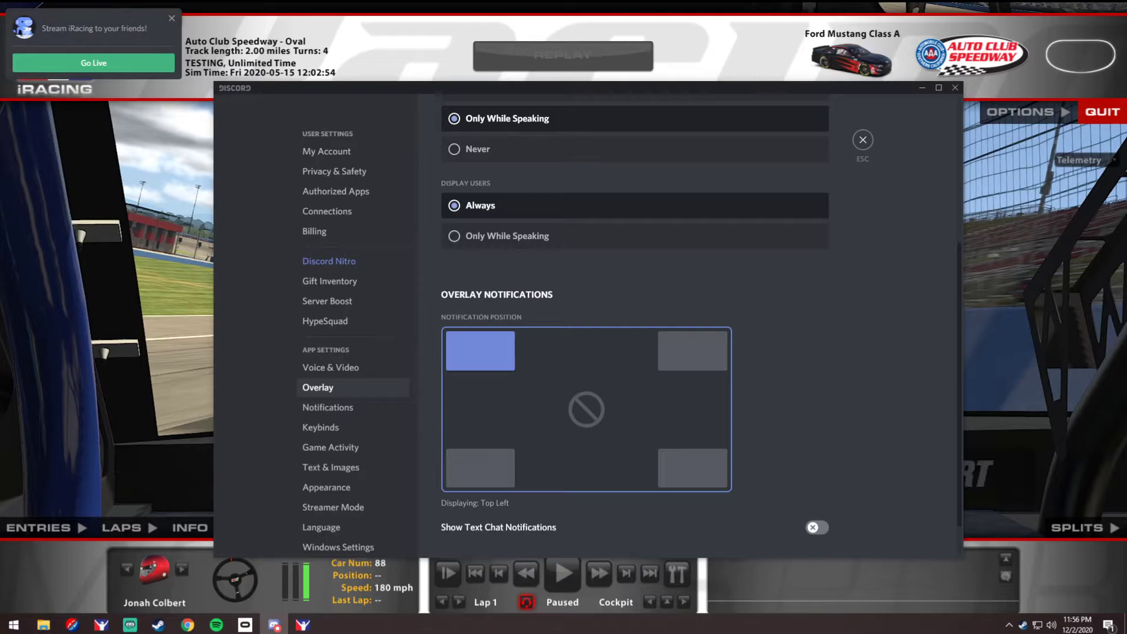
scroll(741, 330, "up", 4)
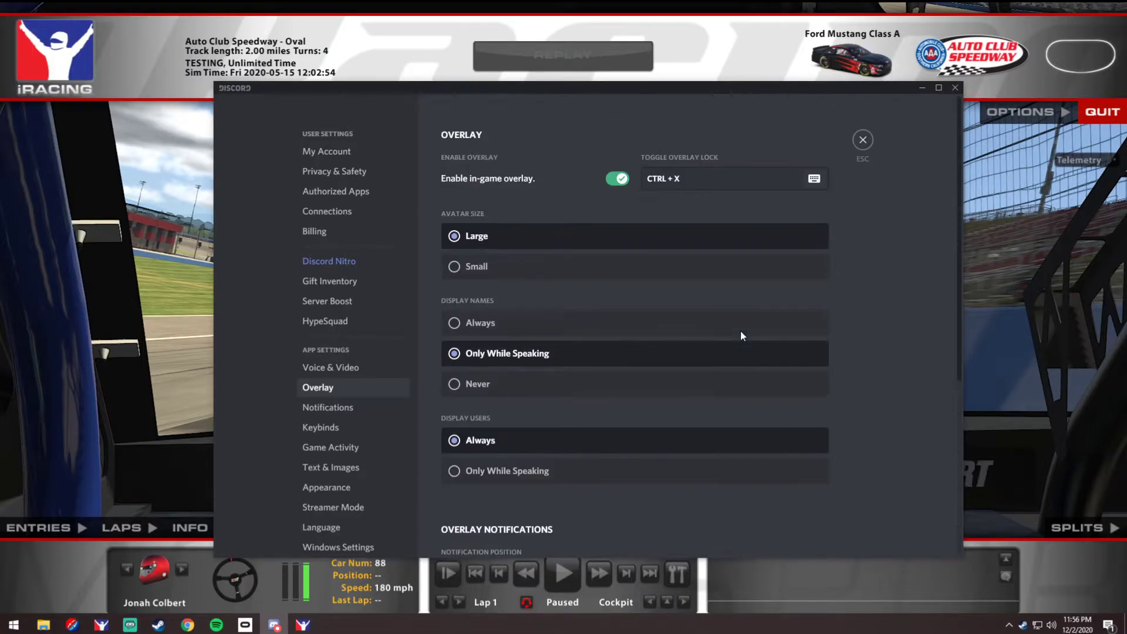
scroll(830, 231, "down", 5)
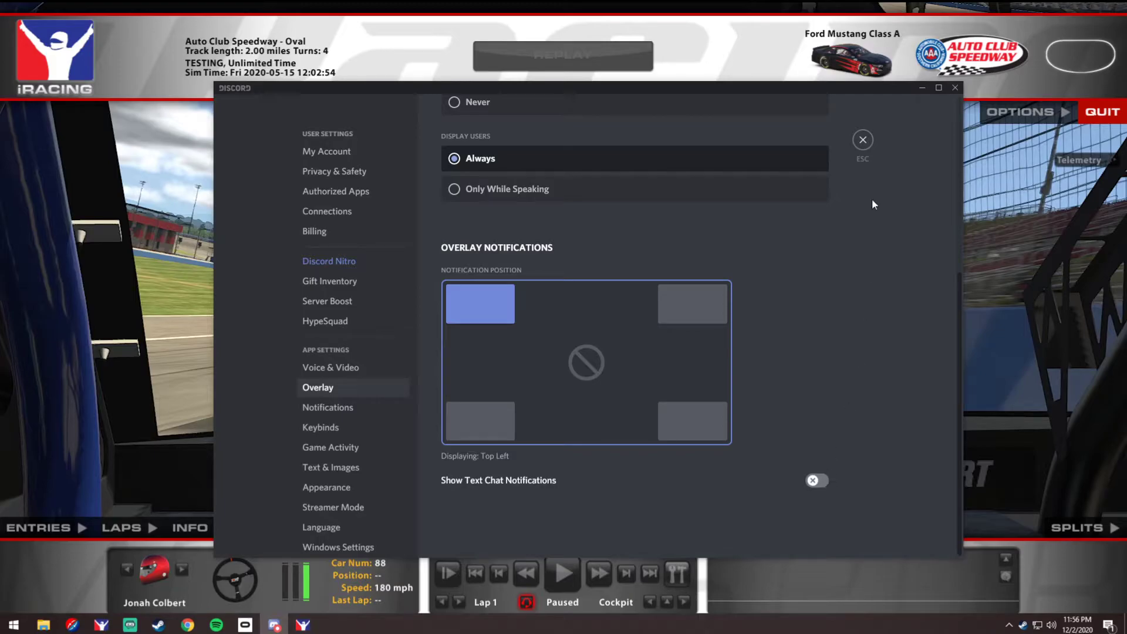
left_click(863, 141)
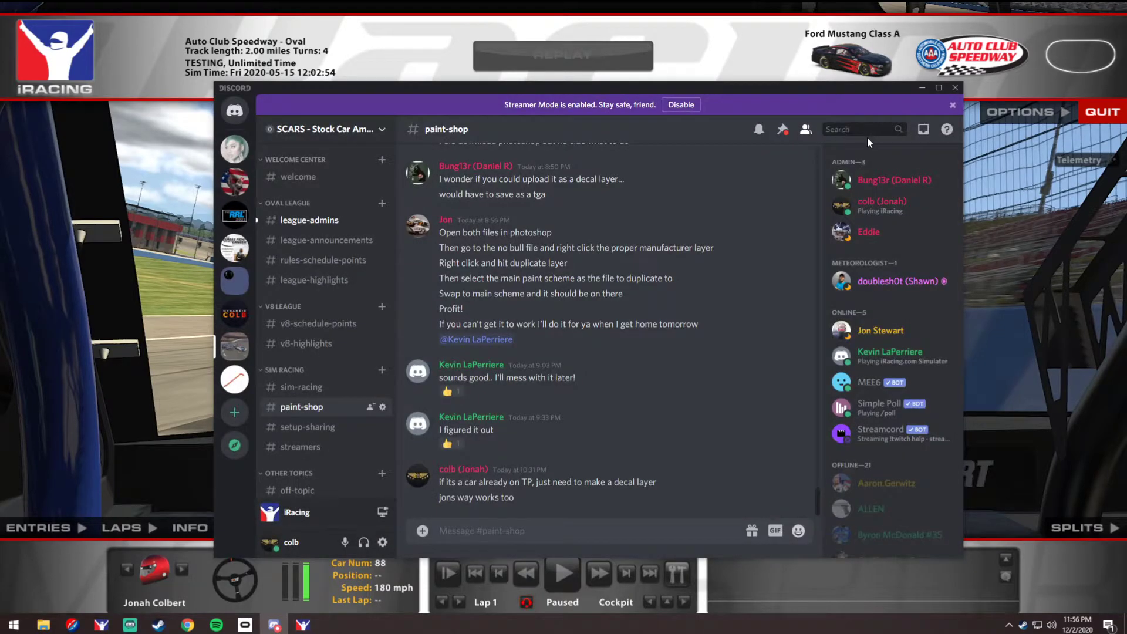
Bring the iRacing cockpit view to the front over Discord
left_click(673, 79)
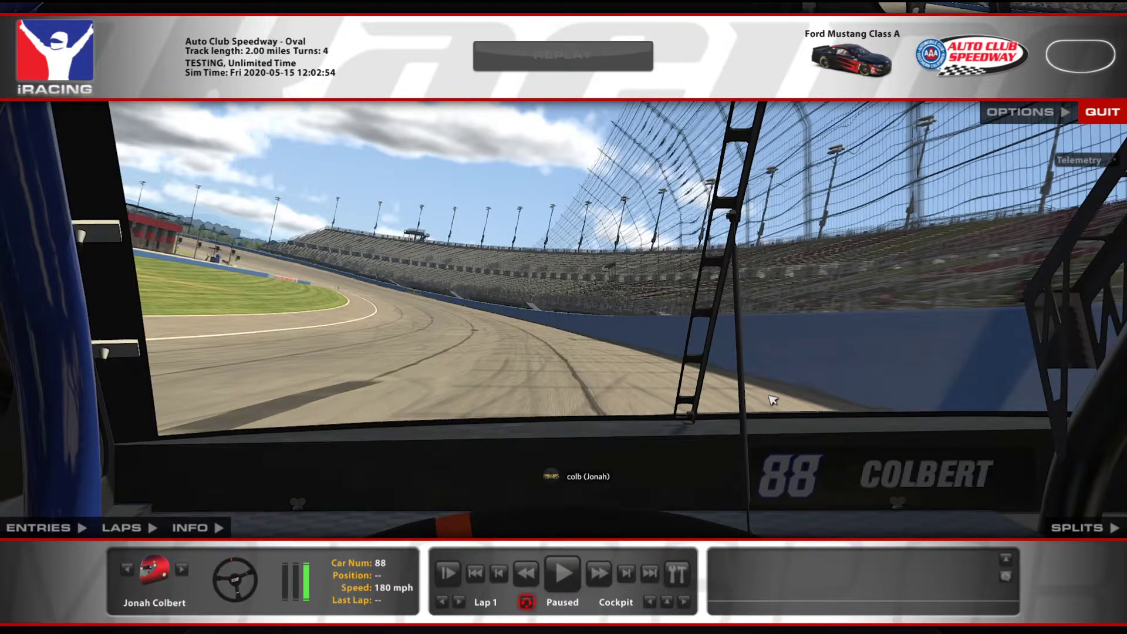
Open the SCARS #welcome channel in the overlay and drag its chat panel across the race view
key("ctrl+x")
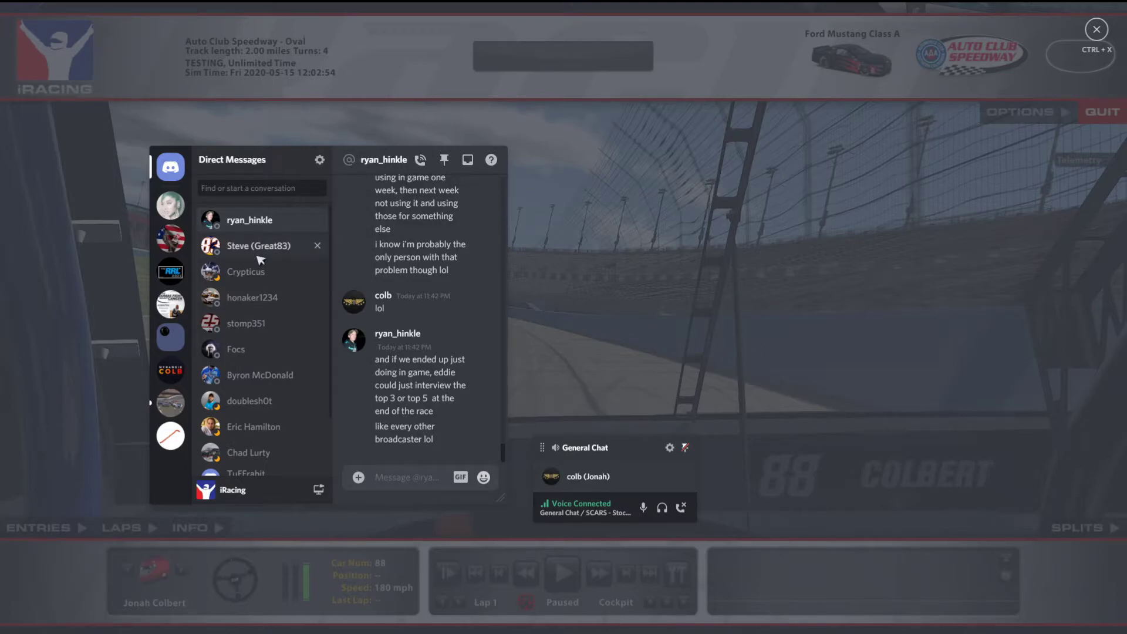
left_click(171, 435)
left_click(171, 402)
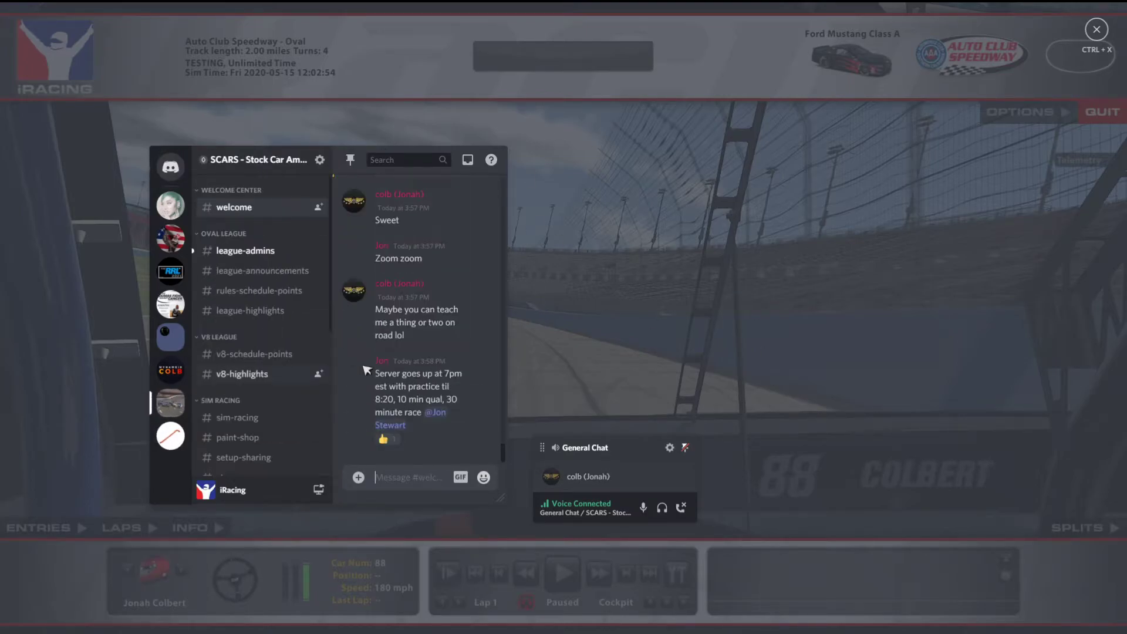
left_click_drag(371, 157, 228, 82)
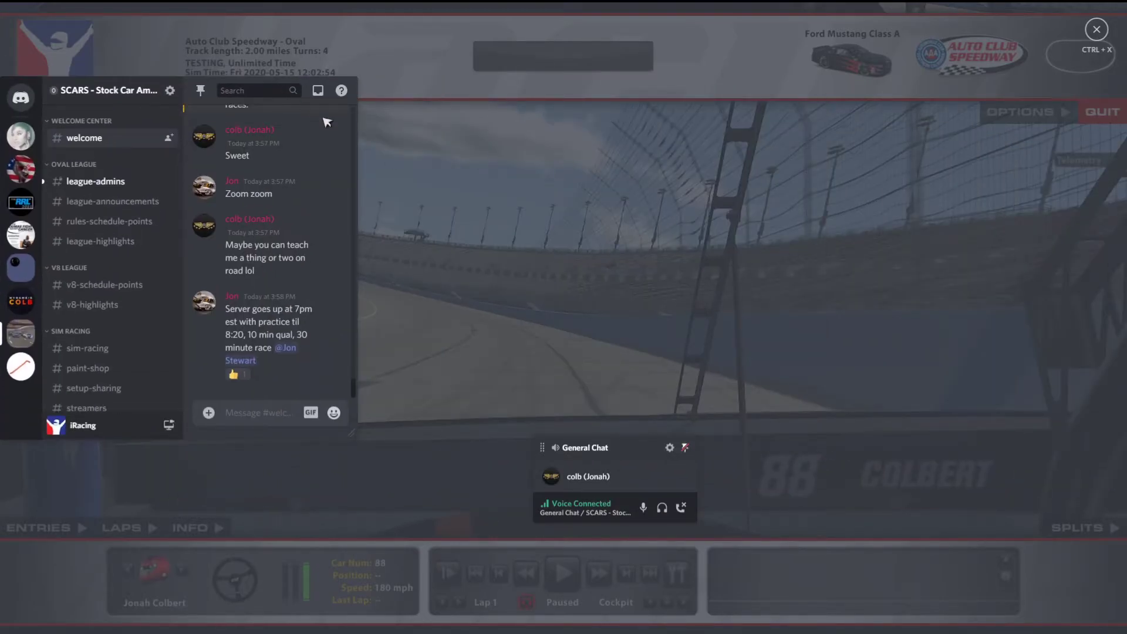
left_click_drag(115, 90, 927, 72)
key("ctrl+x")
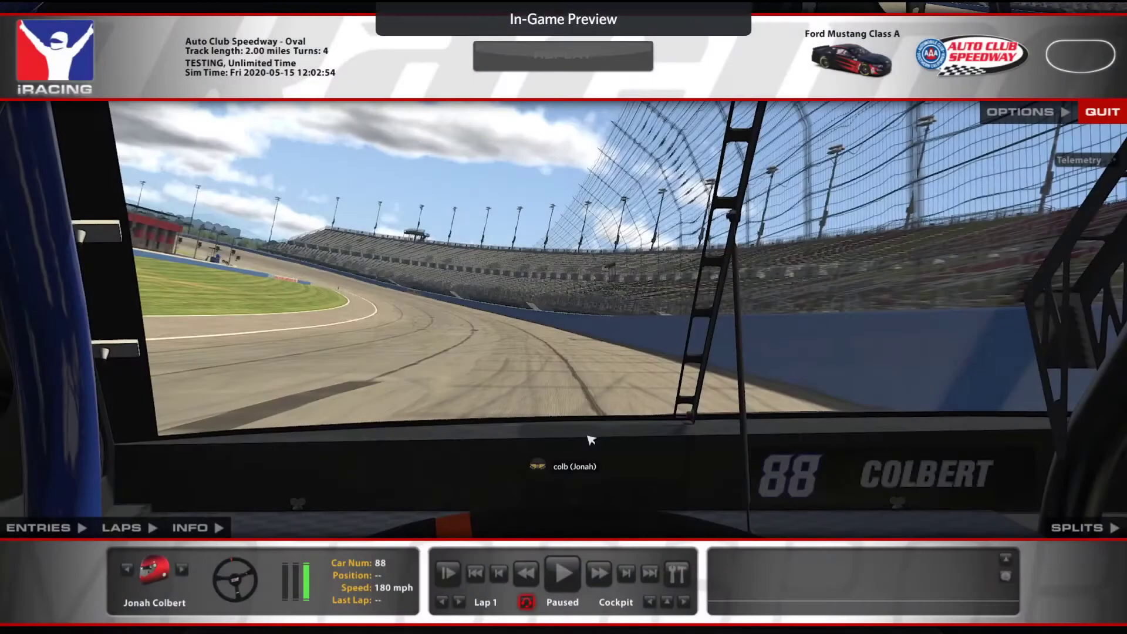
Drag the General Chat voice panel into the top-left corner and check the overlay layout
left_click_drag(592, 448, 320, 263)
key("ctrl+x")
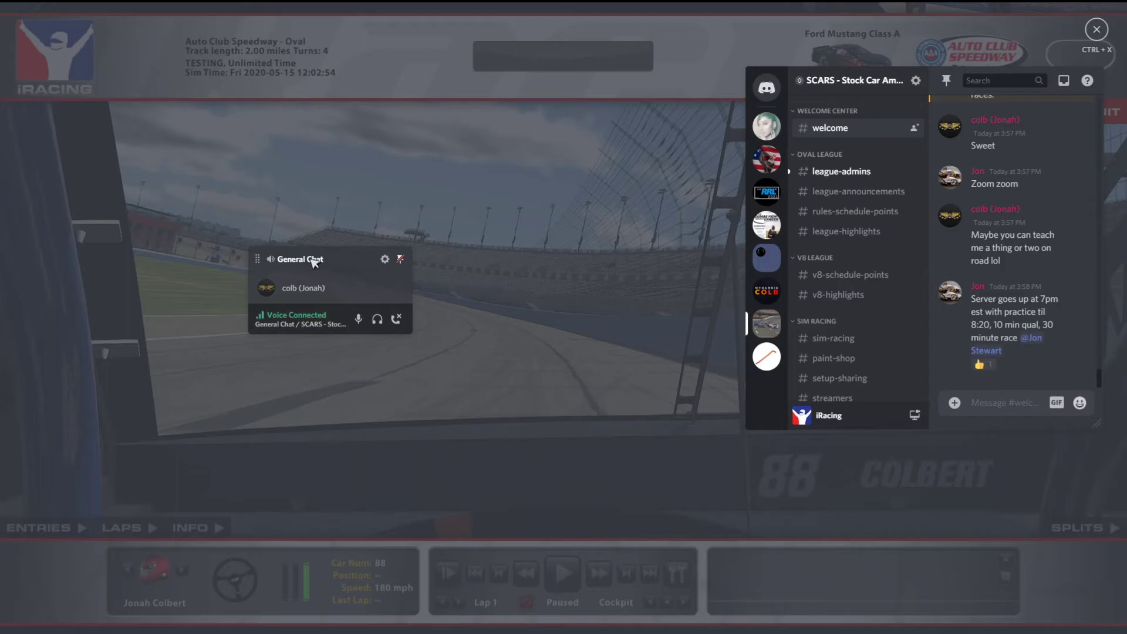
key("ctrl+x")
left_click_drag(354, 340, 69, 74)
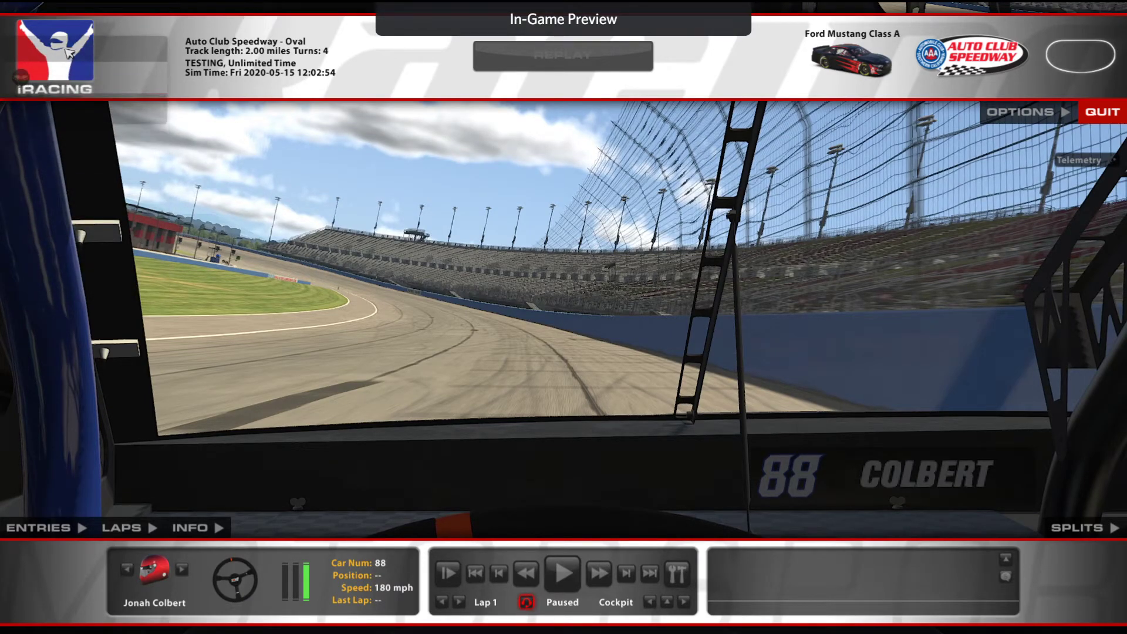
key("ctrl+x")
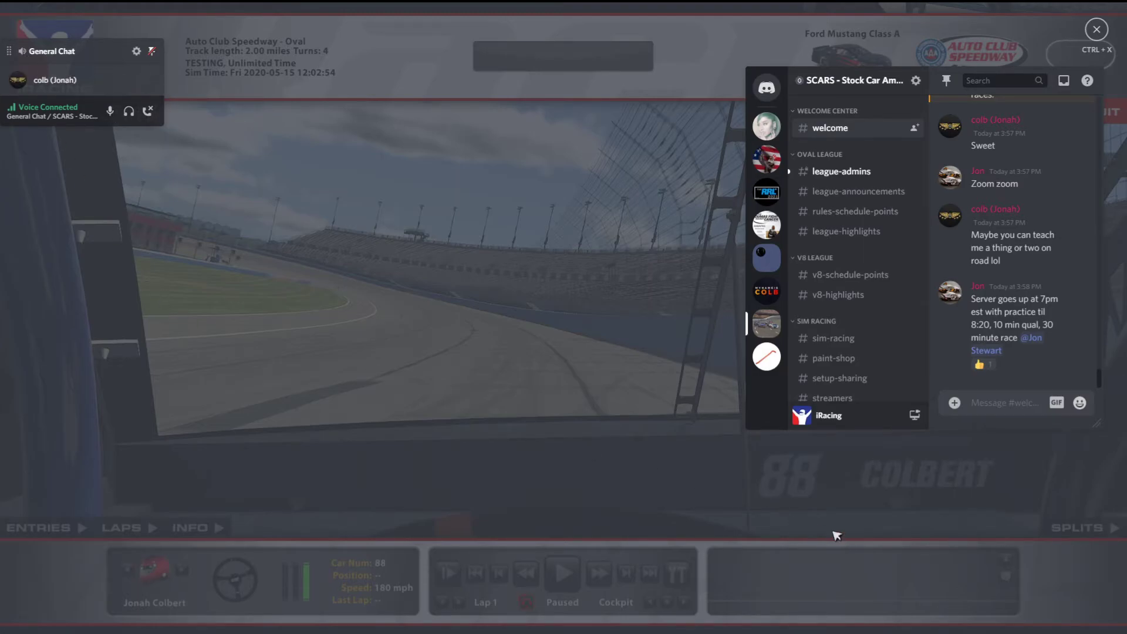
key("ctrl+x")
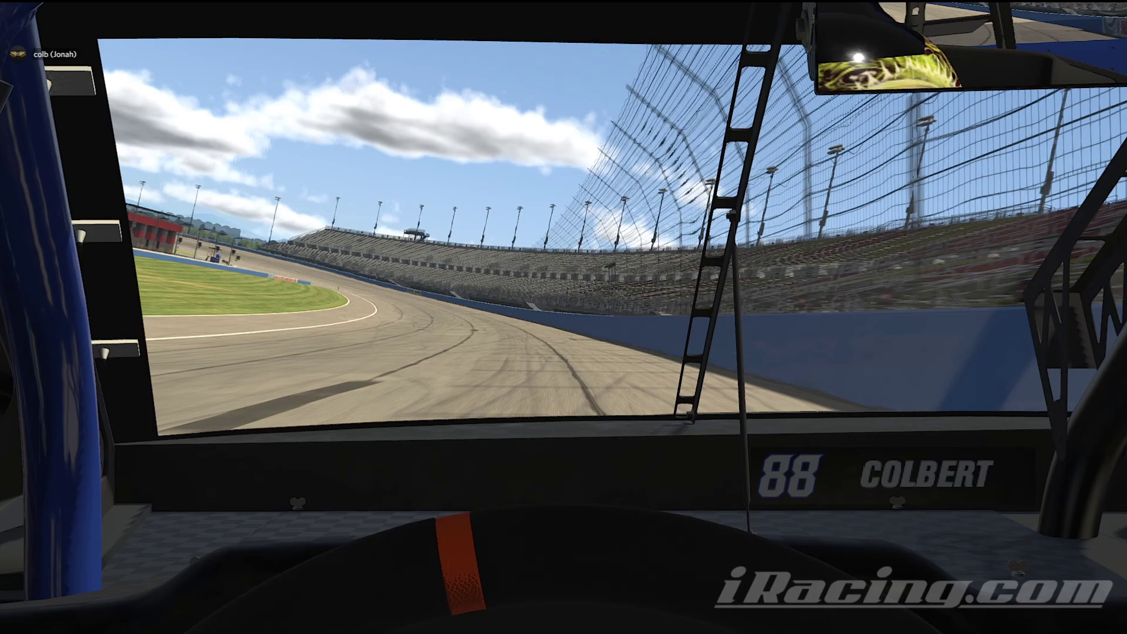
Resume playback of the paused Auto Club Speedway replay
mouse_move(646, 575)
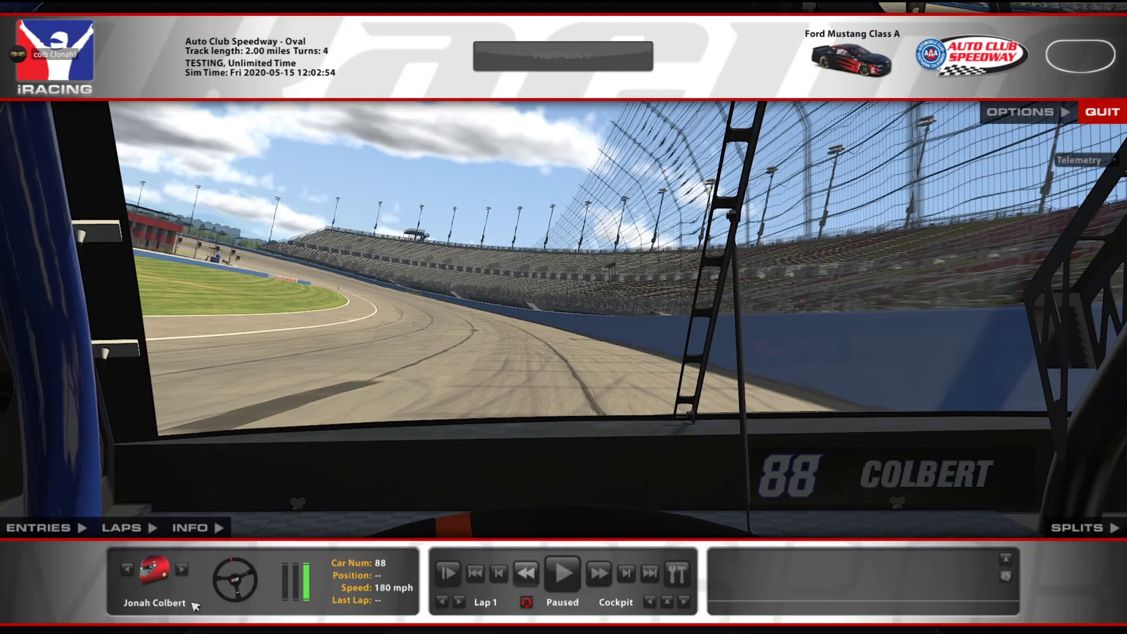
left_click(562, 574)
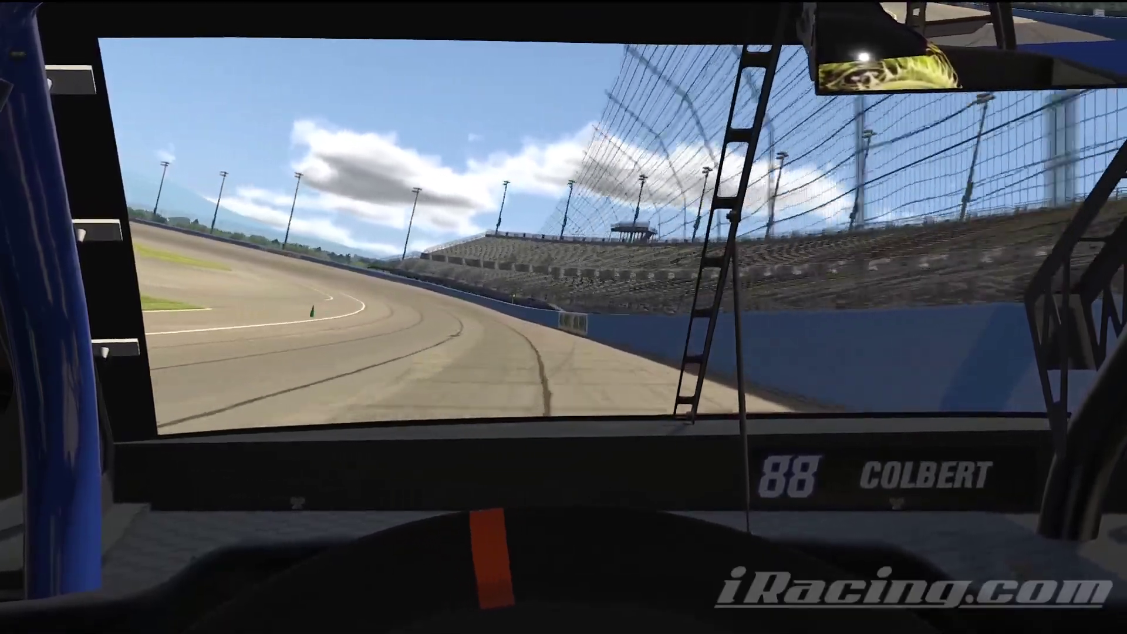
mouse_move(563, 317)
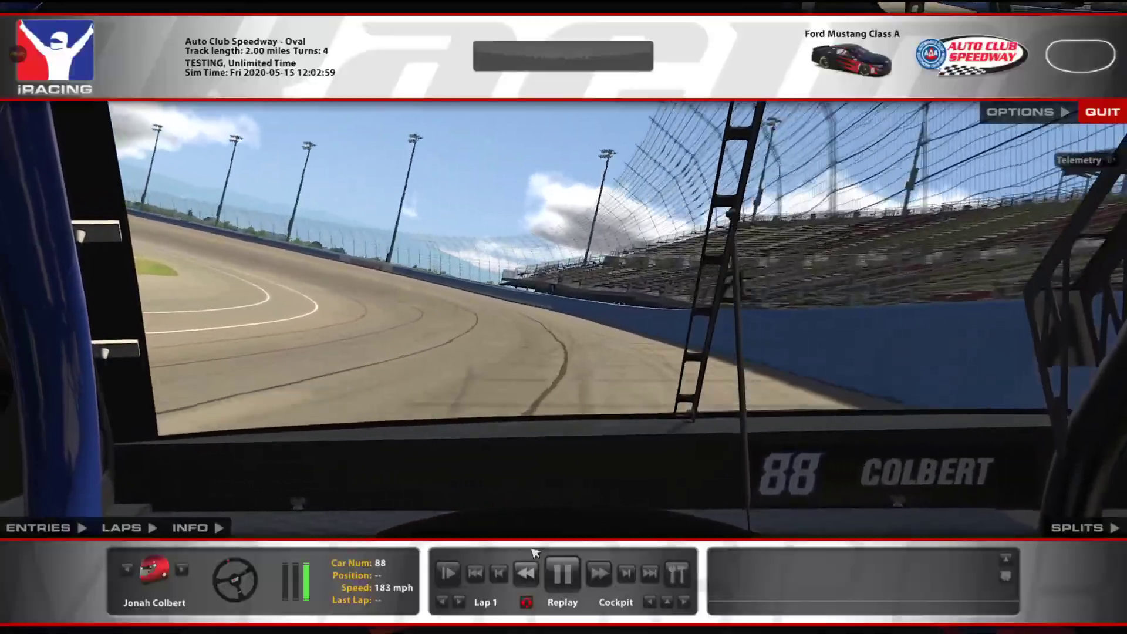